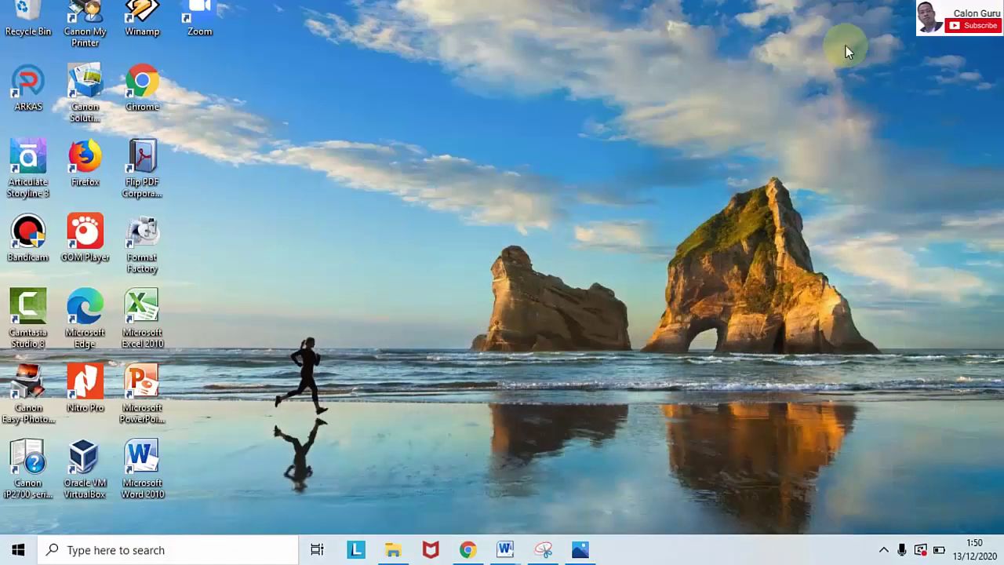
right_click(814, 68)
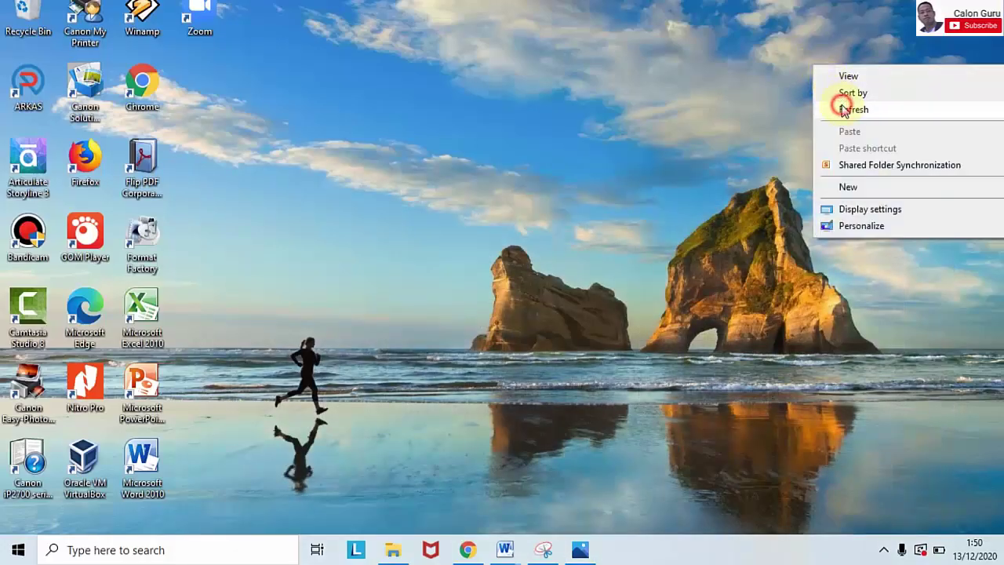
right_click(837, 106)
click(862, 151)
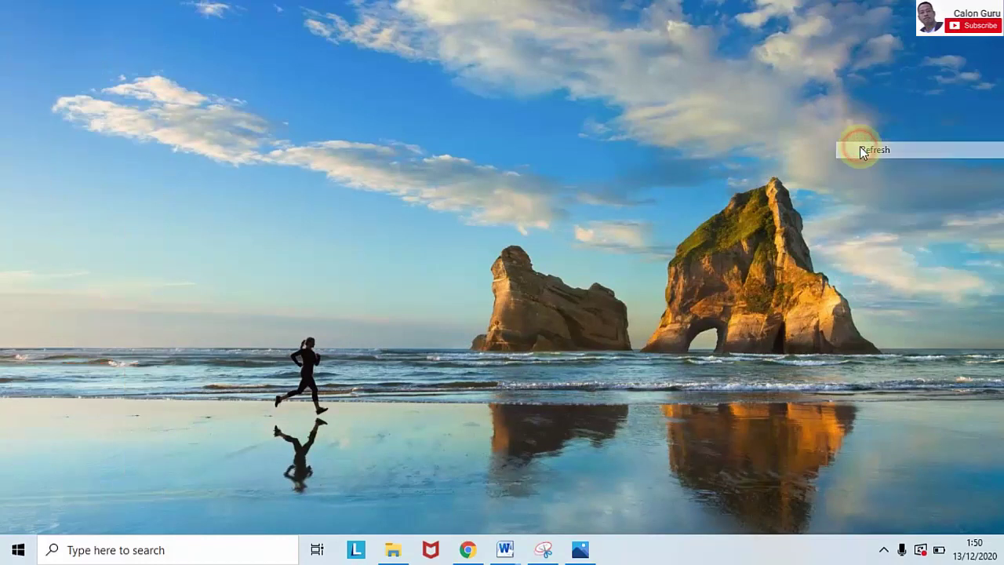
right_click(861, 149)
click(875, 194)
right_click(873, 191)
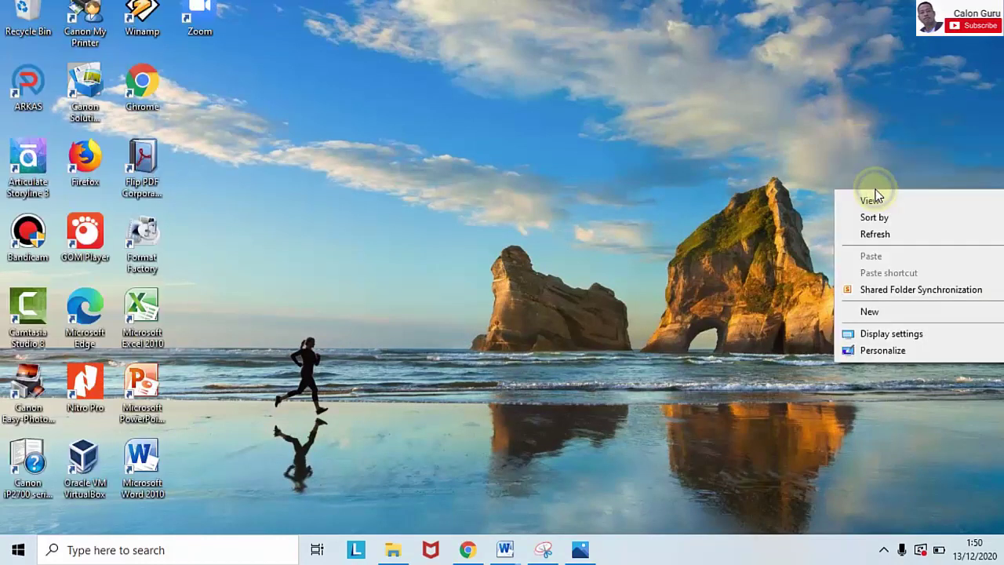
click(877, 233)
right_click(879, 237)
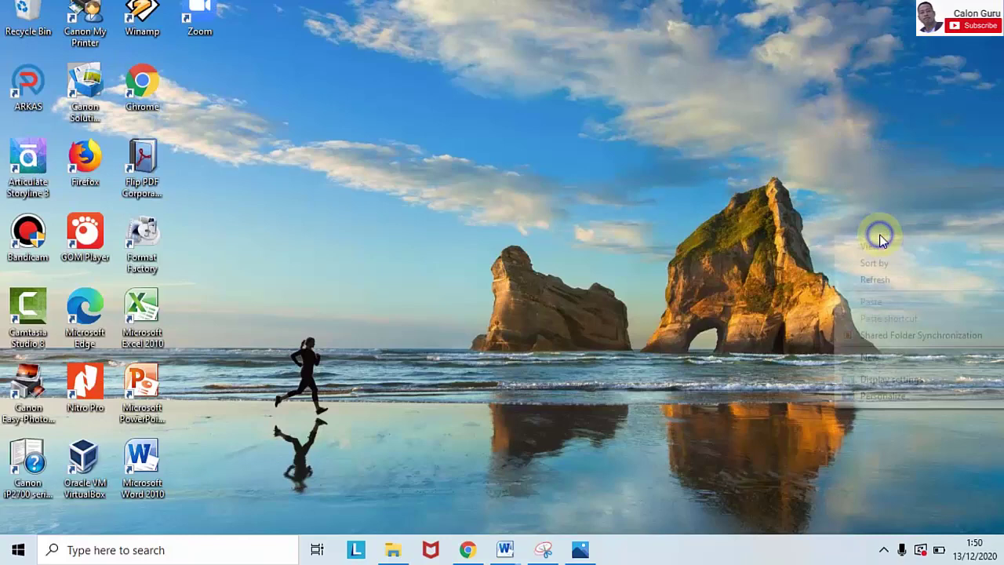
click(880, 281)
right_click(557, 82)
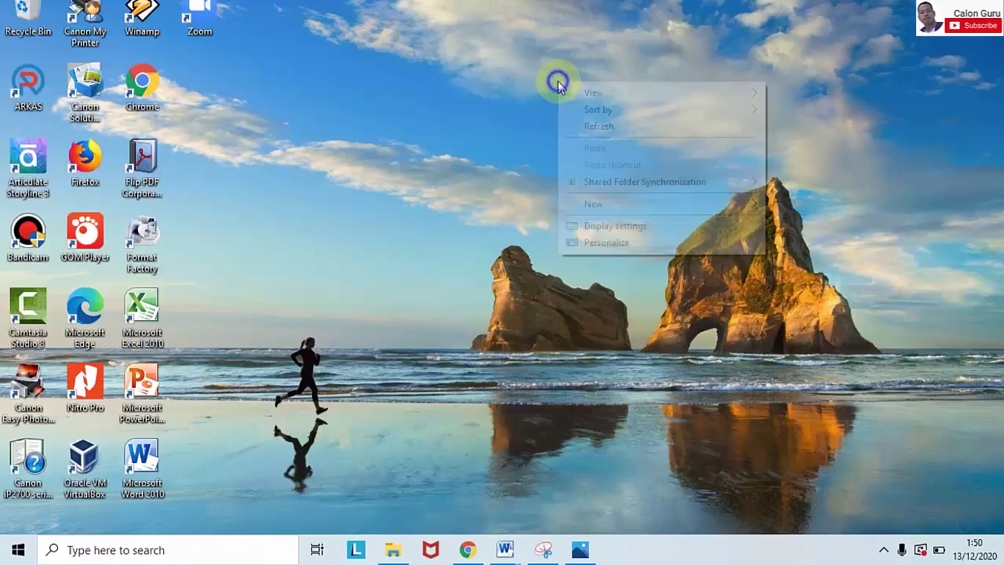
click(588, 123)
right_click(584, 125)
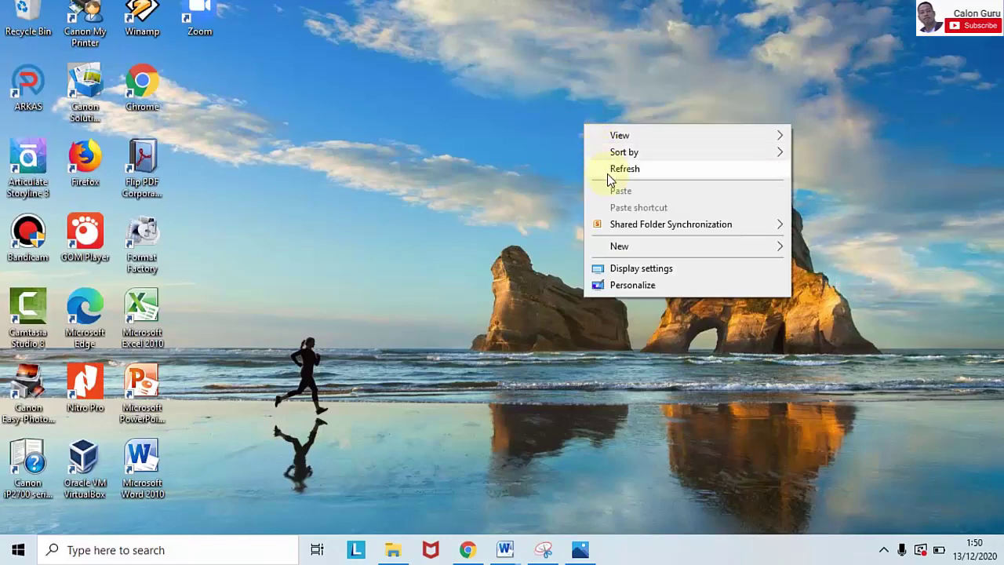
click(606, 170)
right_click(608, 175)
click(630, 221)
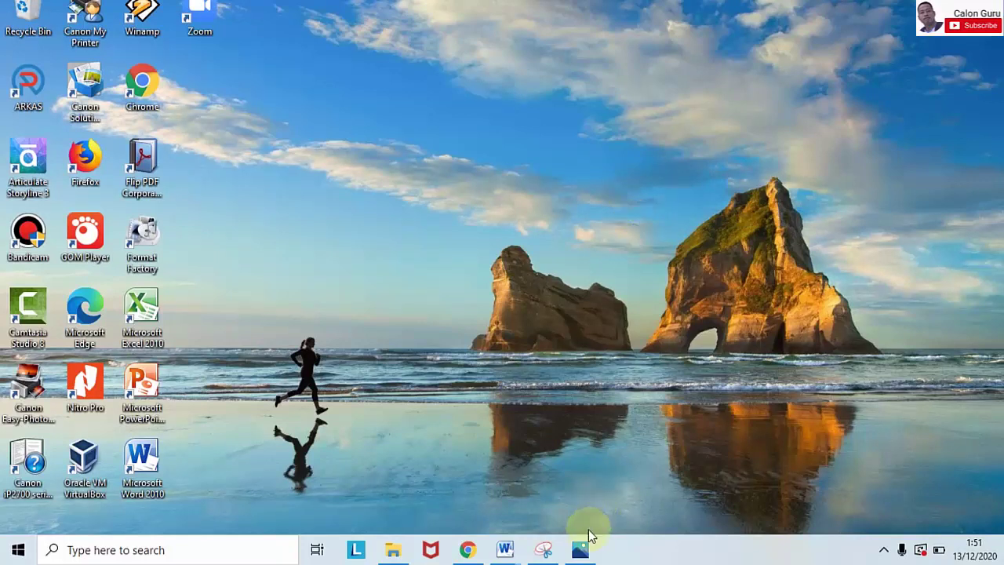
mouse_move(583, 552)
mouse_move(597, 461)
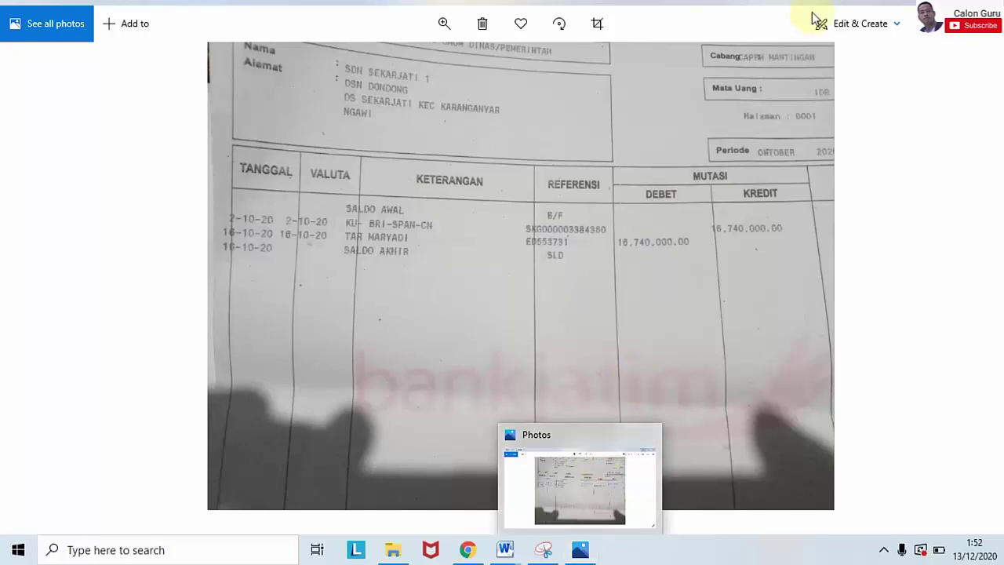
key(super+d)
right_click(502, 145)
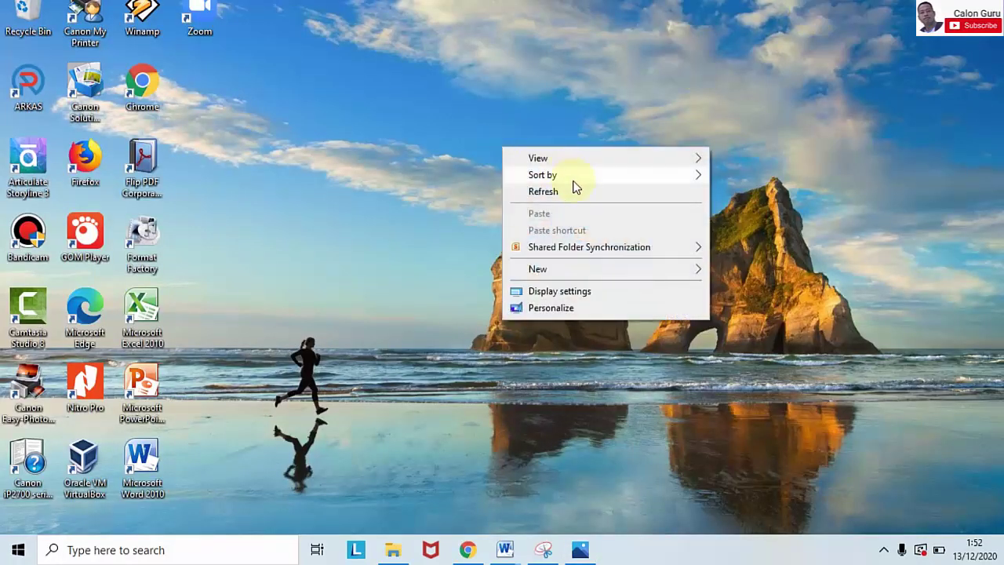
click(577, 191)
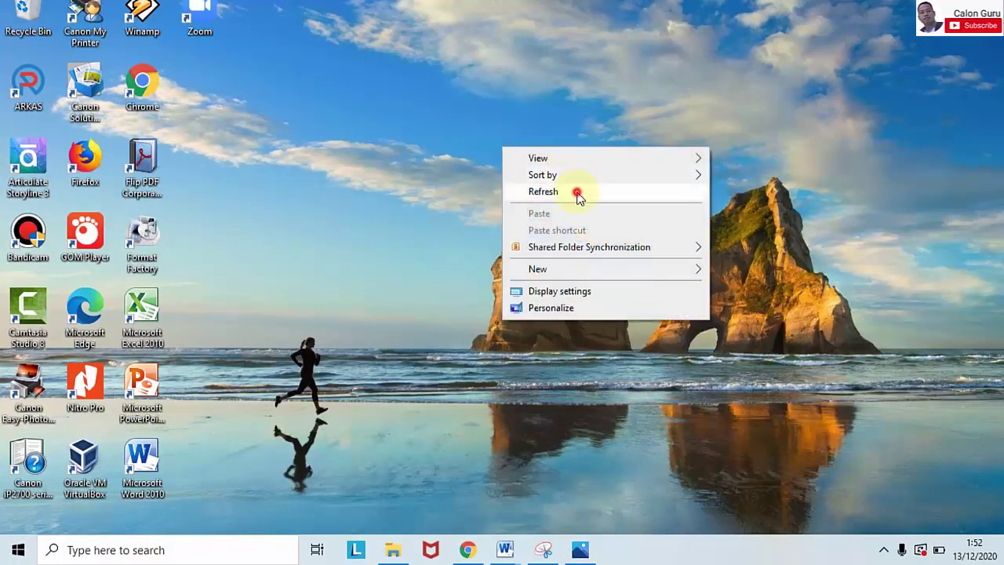
Step: Launch ARKAS and sign in with the account username and password to reach the 2020 dashboard
double_click(28, 83)
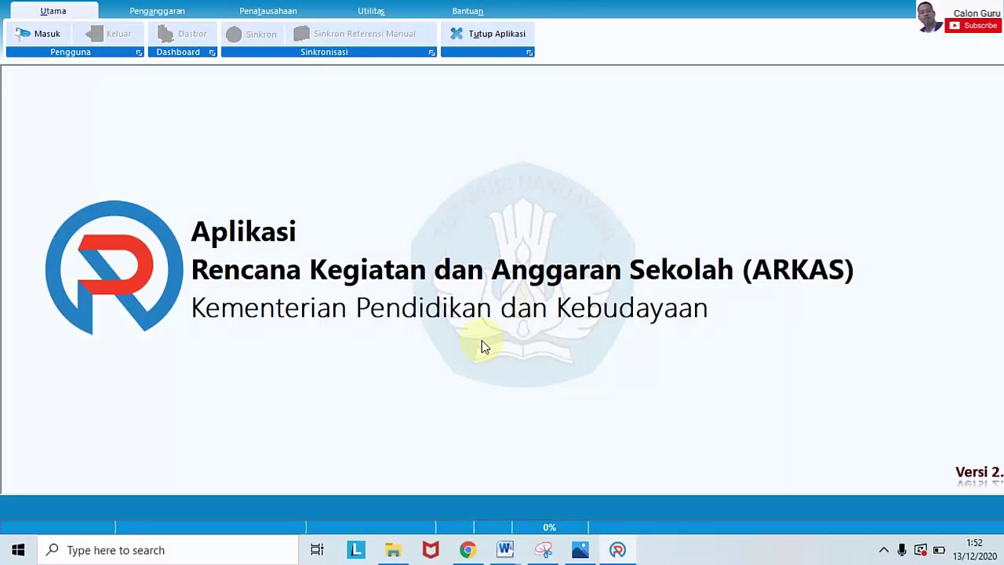
click(46, 34)
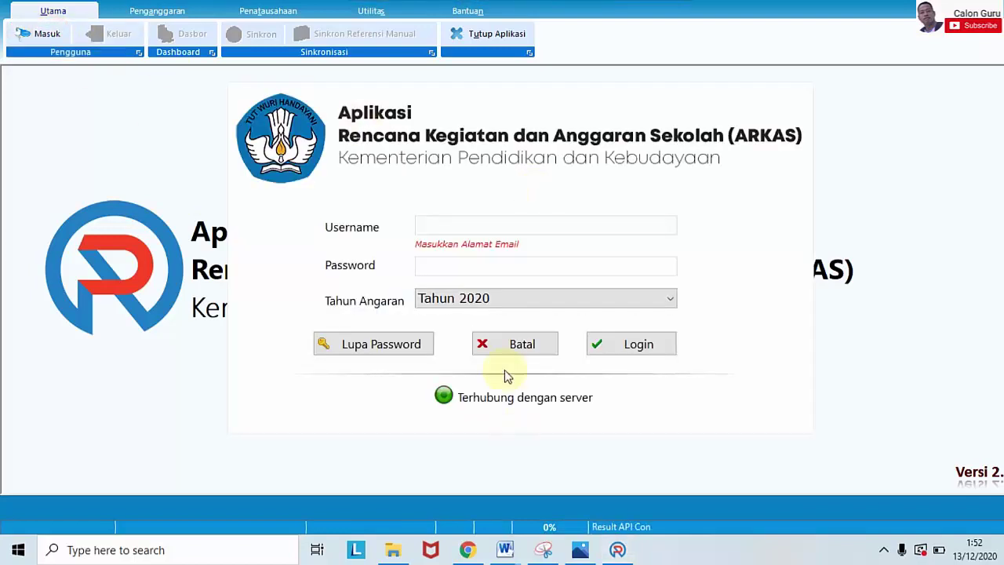
click(448, 218)
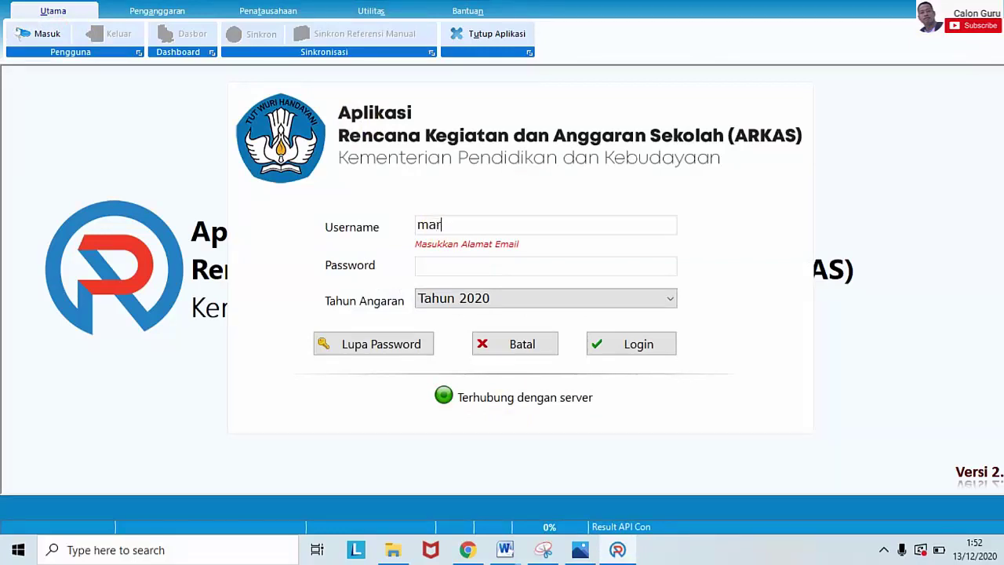
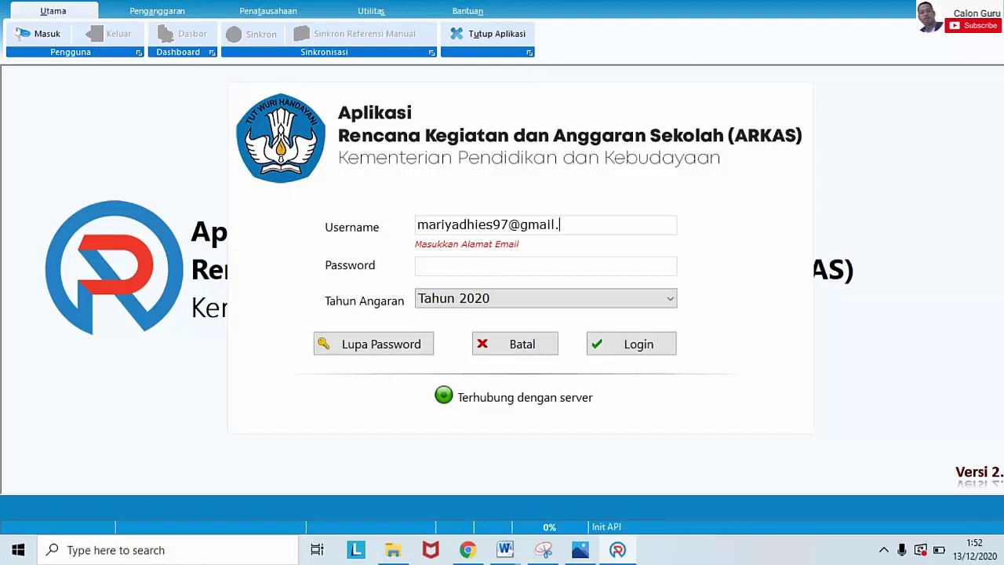
click(477, 271)
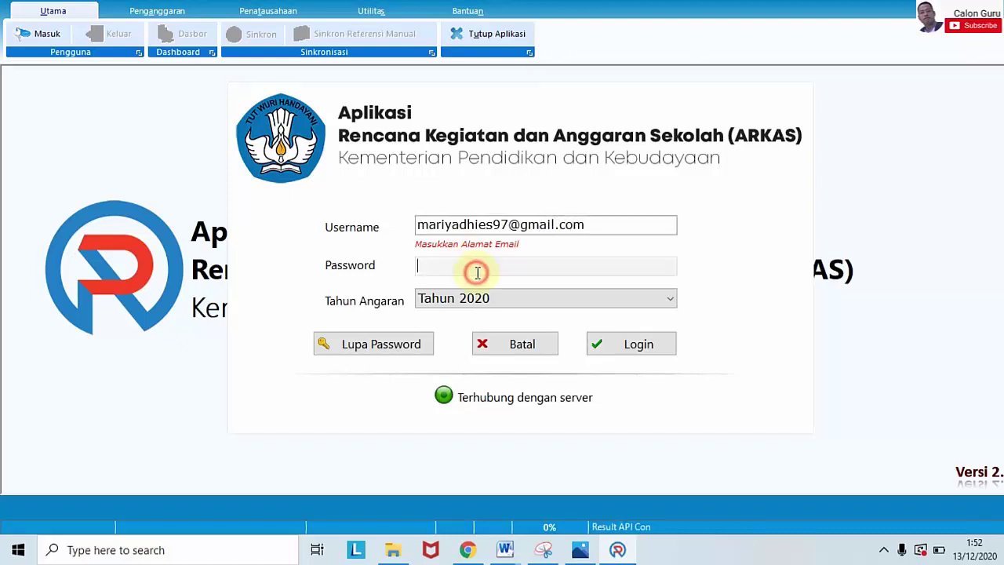
key(ctrl+v)
click(596, 344)
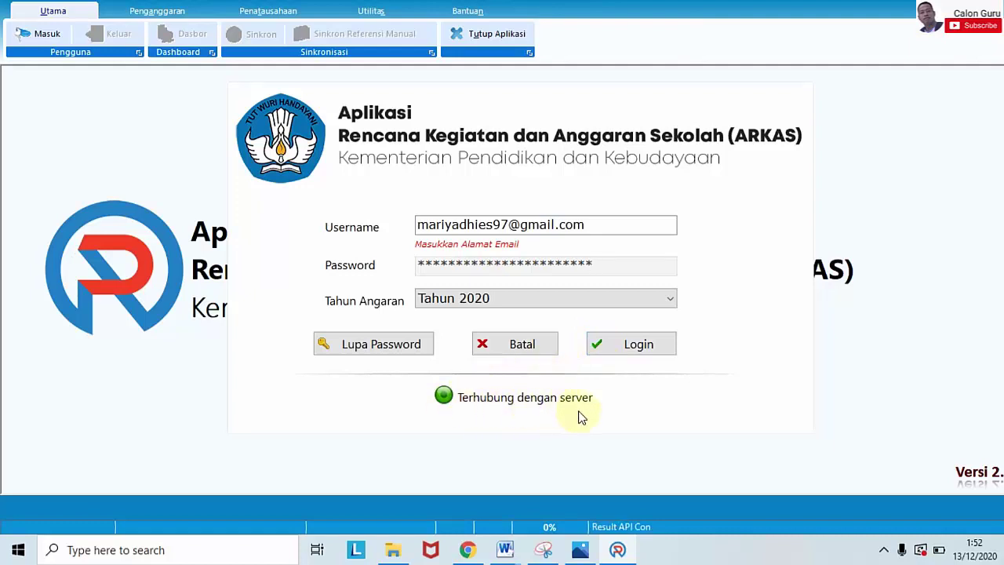
click(611, 356)
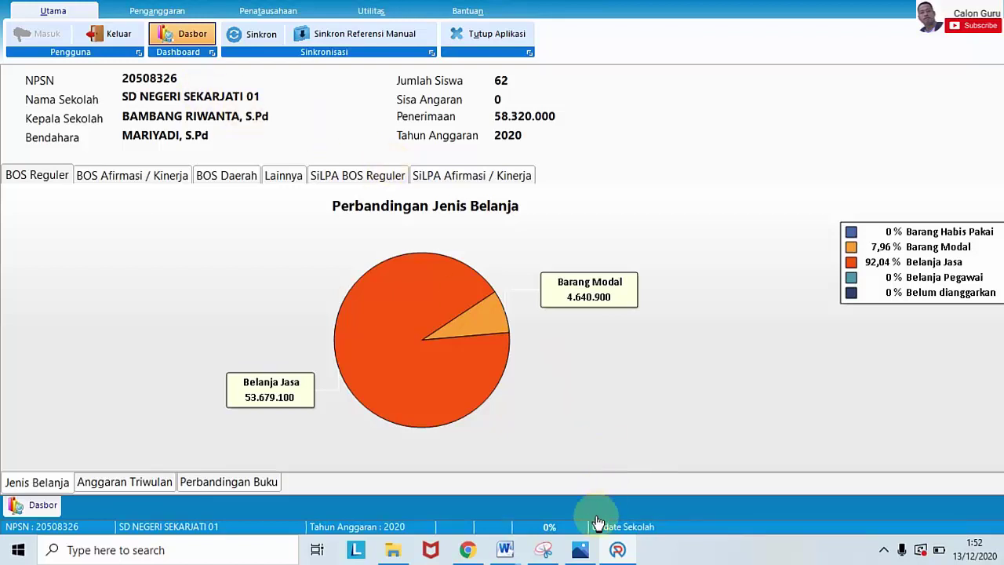
mouse_move(580, 550)
mouse_move(614, 451)
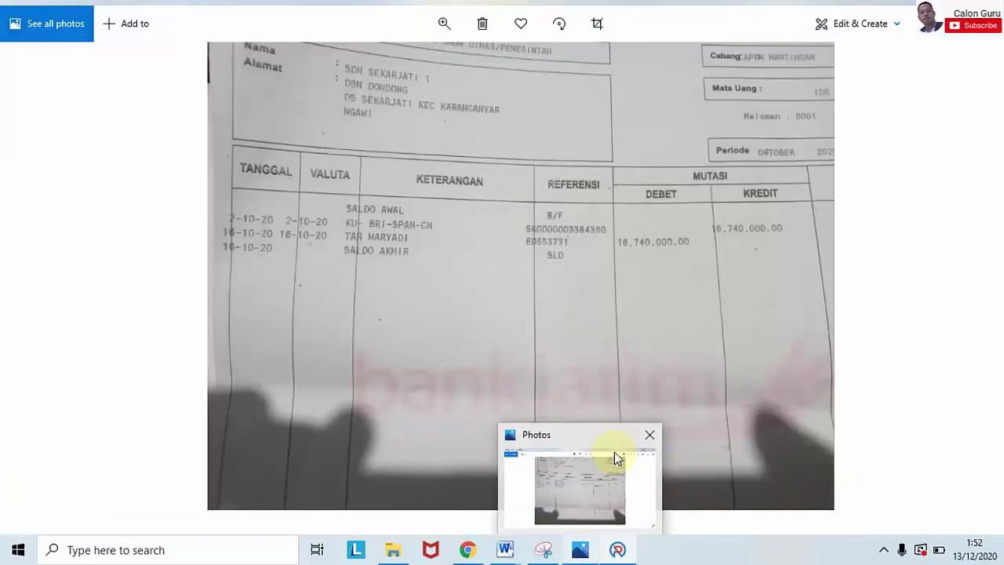
click(614, 451)
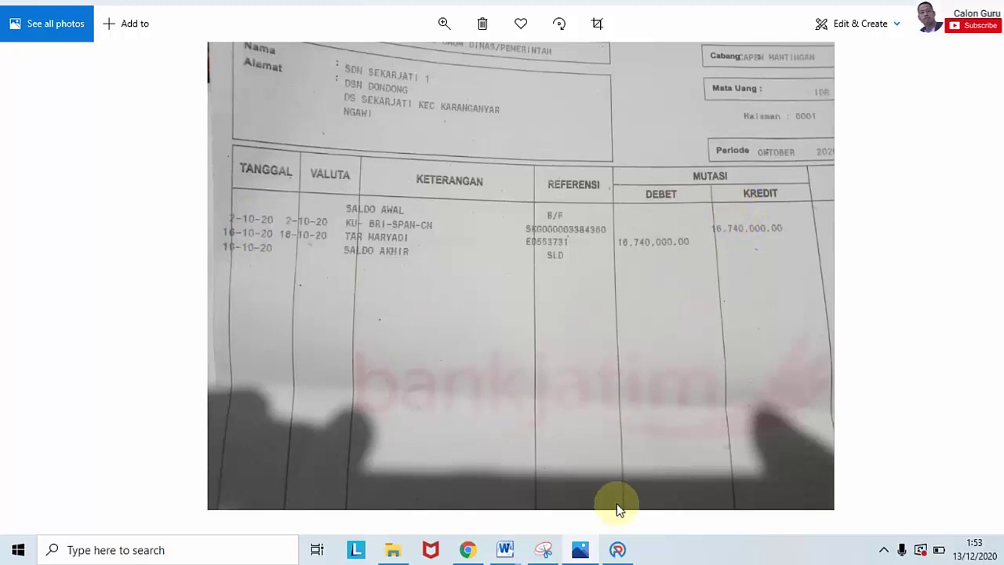
click(617, 550)
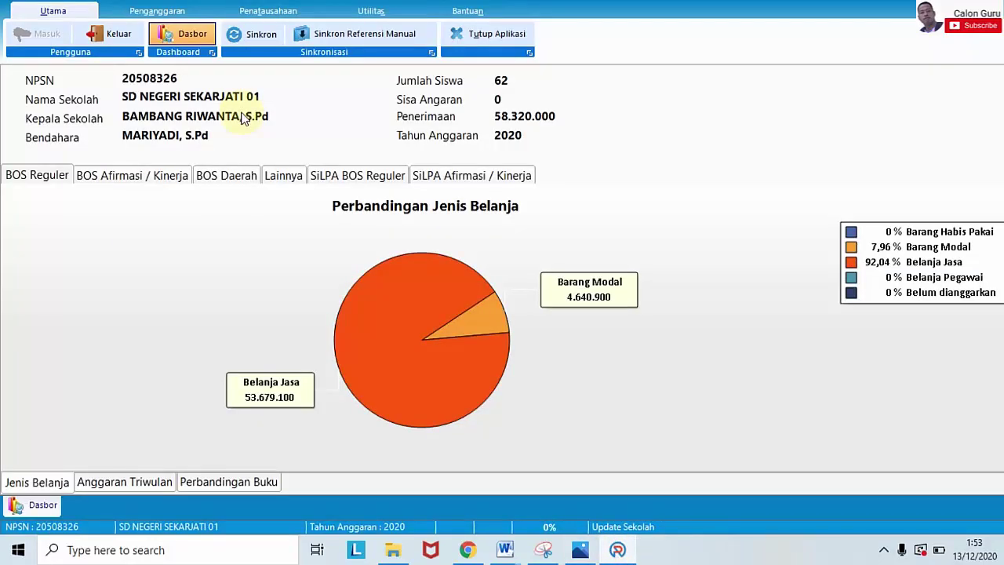
Step: Open Aktivasi BKU under Penatausahaan and select the BOS Reguler Perubahan fund source
click(253, 11)
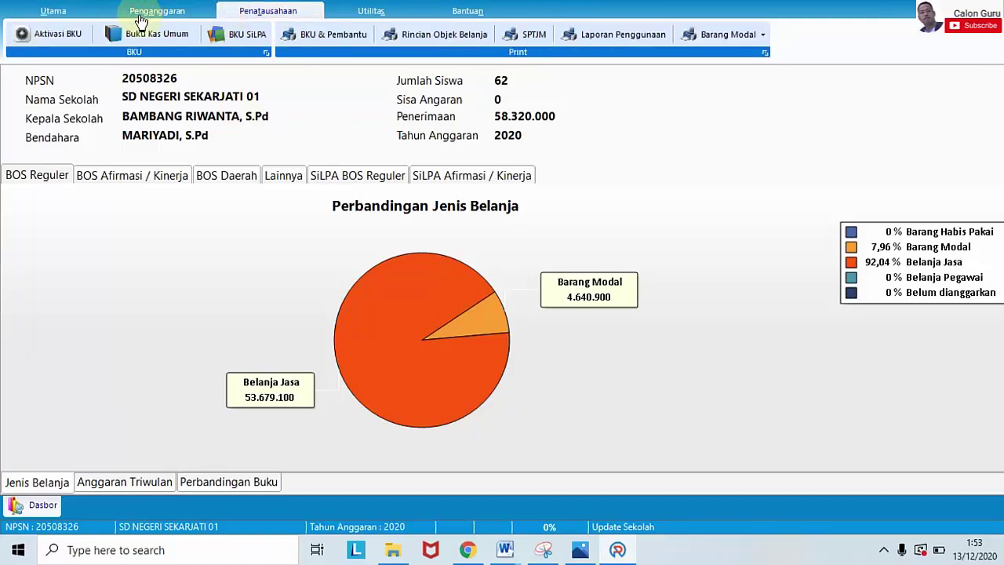
click(64, 33)
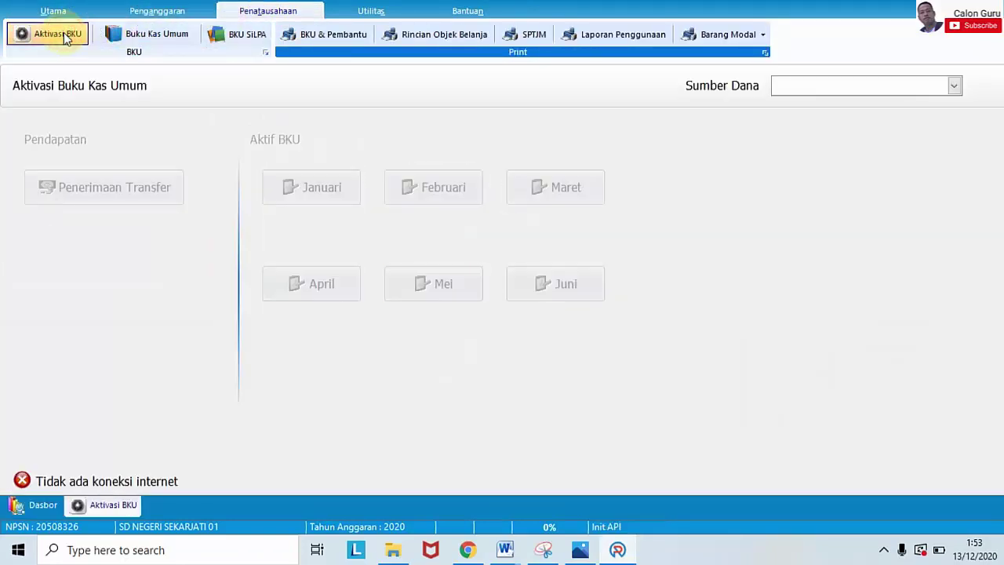
click(786, 86)
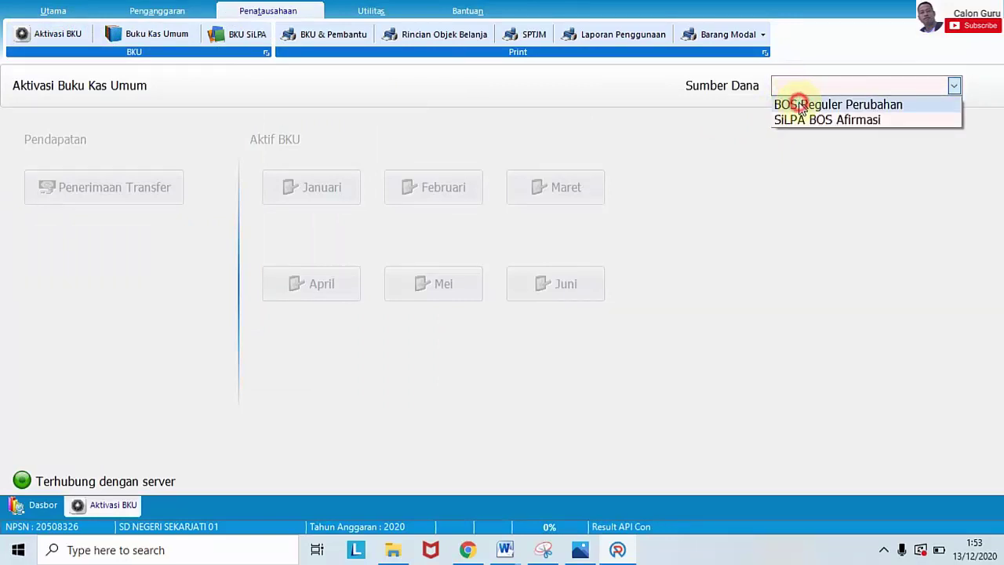
click(800, 105)
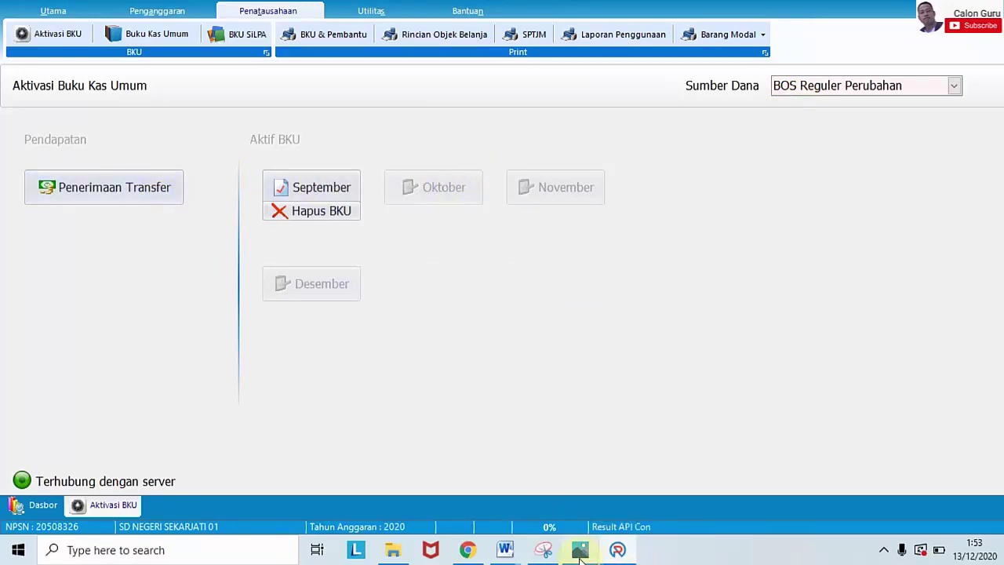
mouse_move(580, 550)
mouse_move(585, 514)
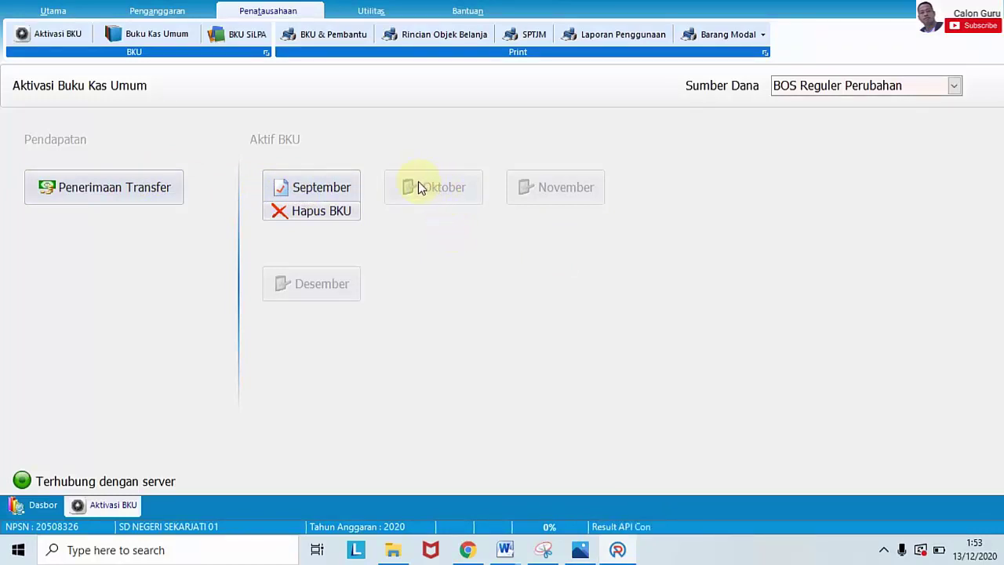
Step: Close September's cash book, leaving Bunga Bank and Pajak Bunga at Rp 0
click(314, 187)
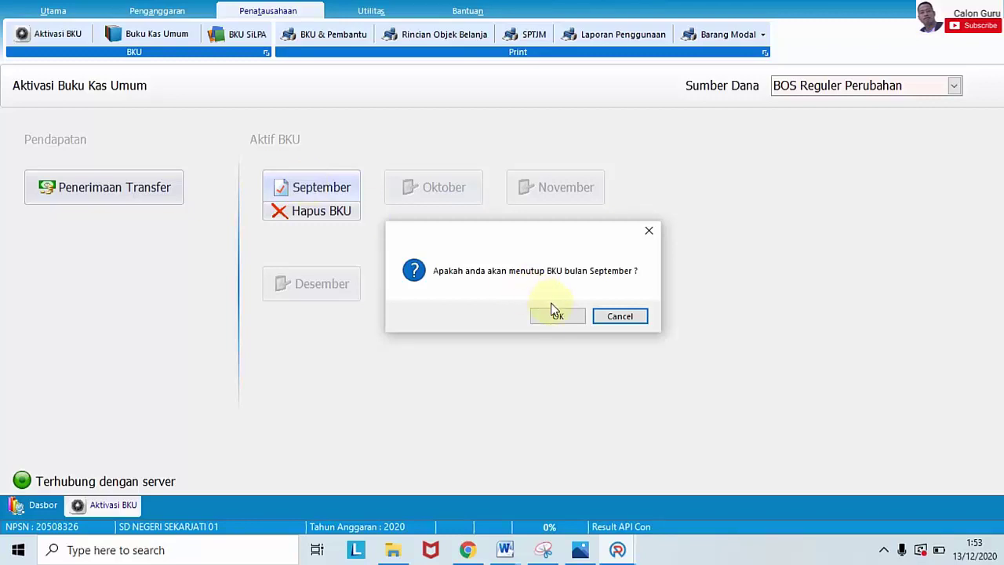
click(555, 314)
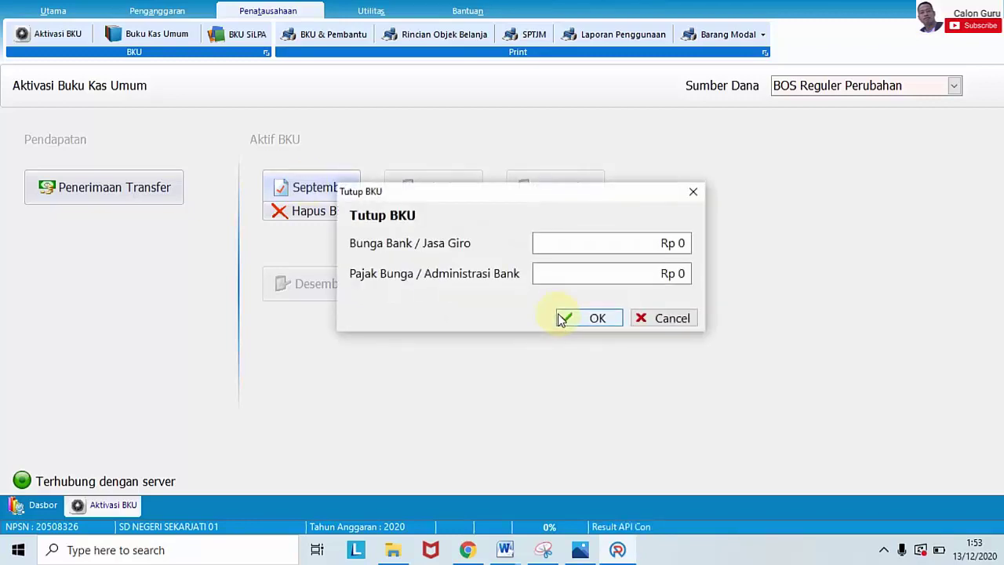
click(562, 318)
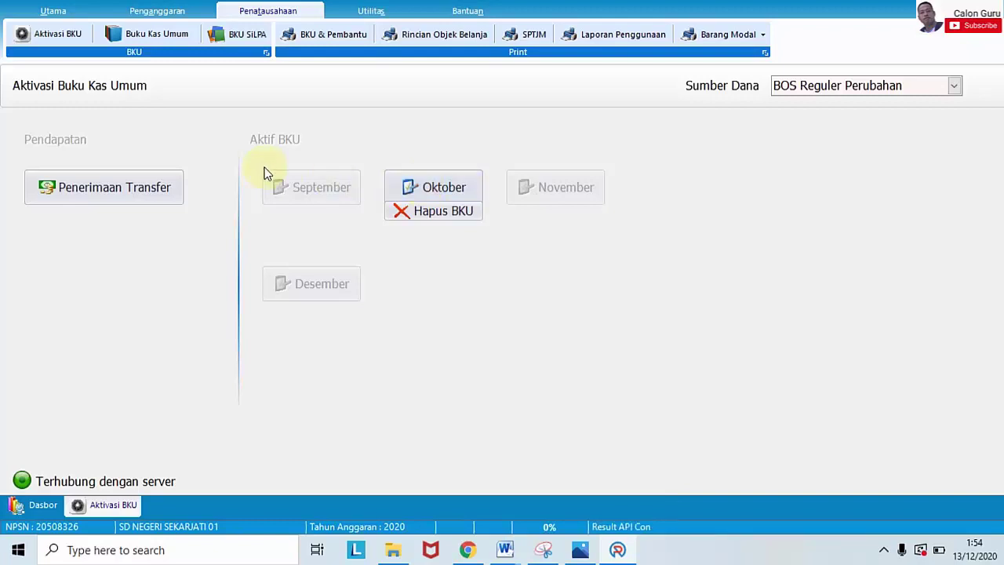
click(155, 185)
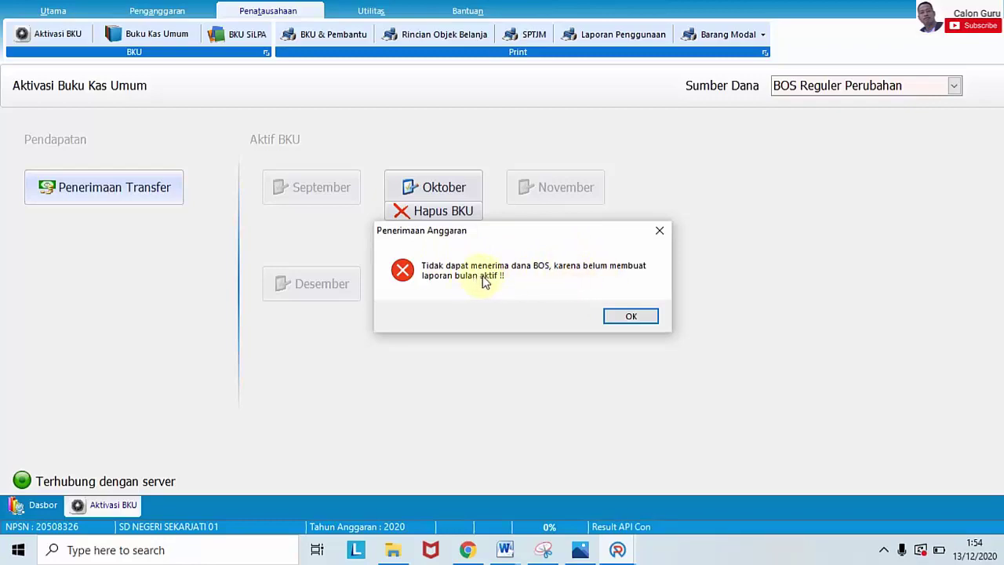
click(629, 315)
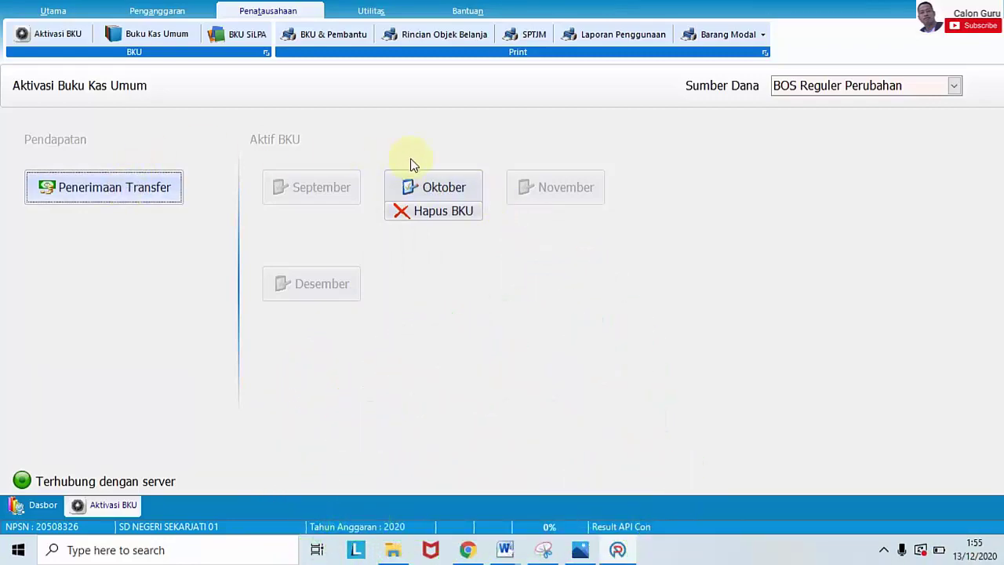
Step: Activate the Oktober cash book, confirm it, and start a Penerimaan Transfer entry
click(437, 189)
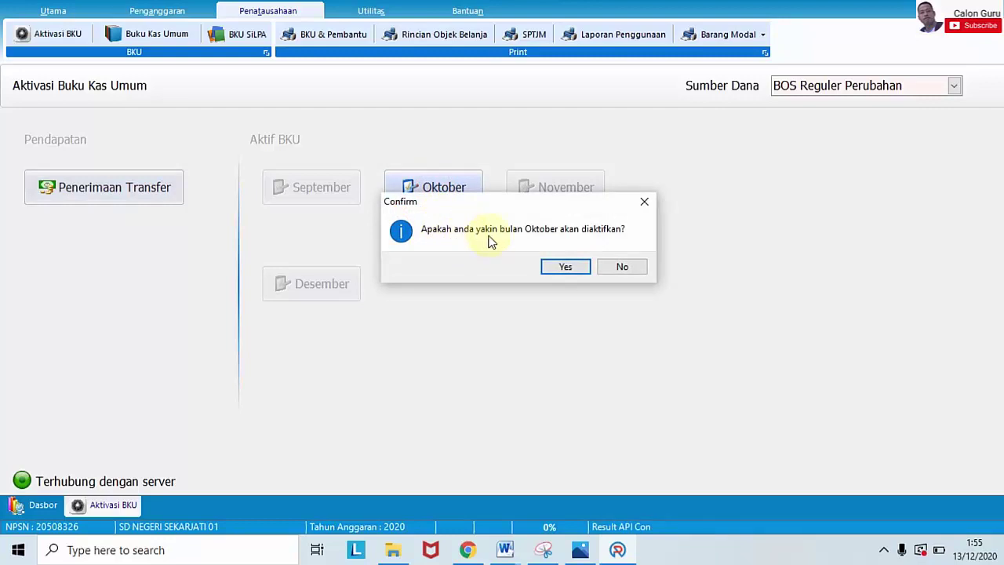
click(576, 269)
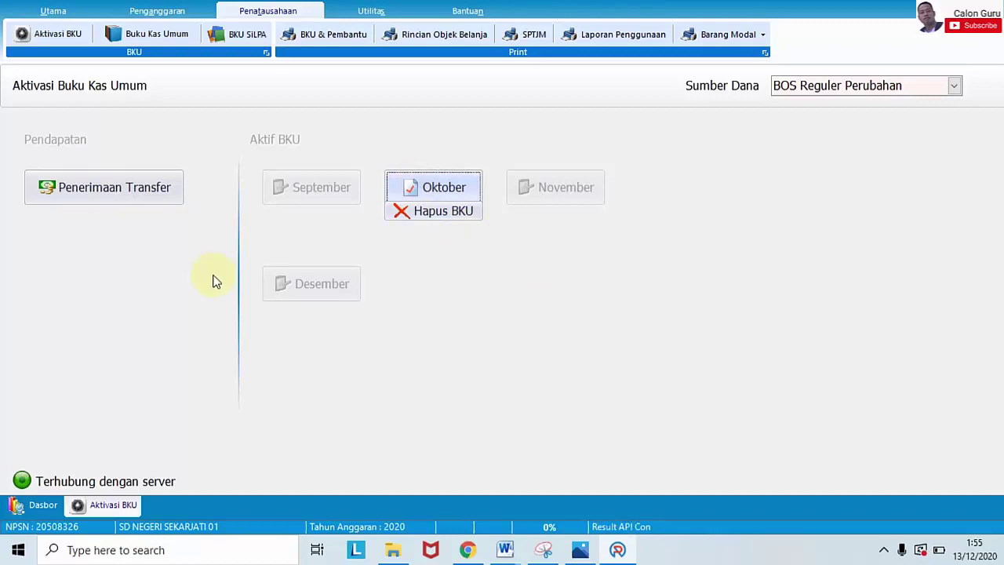
click(128, 192)
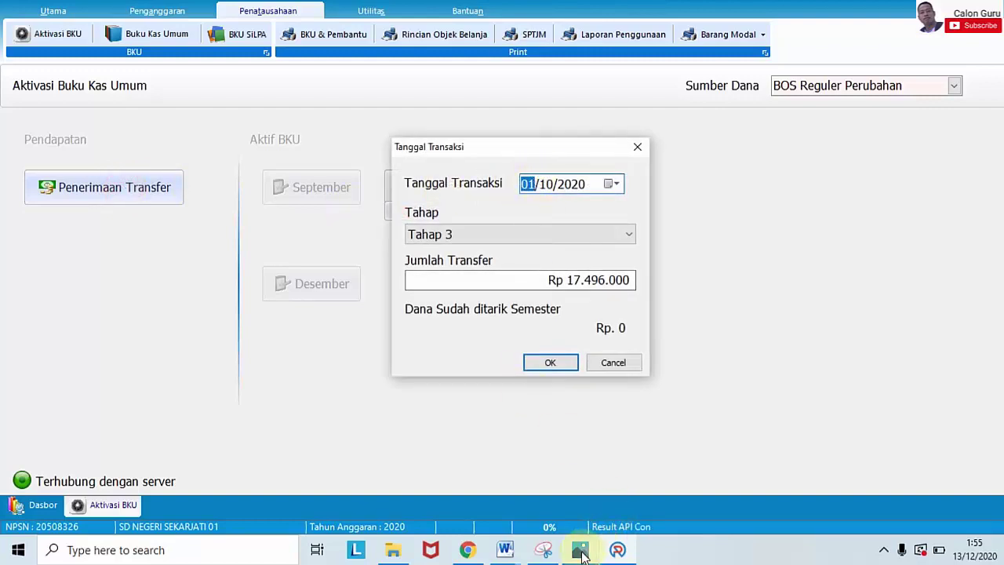
Step: Check the bank statement photo and set the transaction date to 02/10/2020
mouse_move(583, 554)
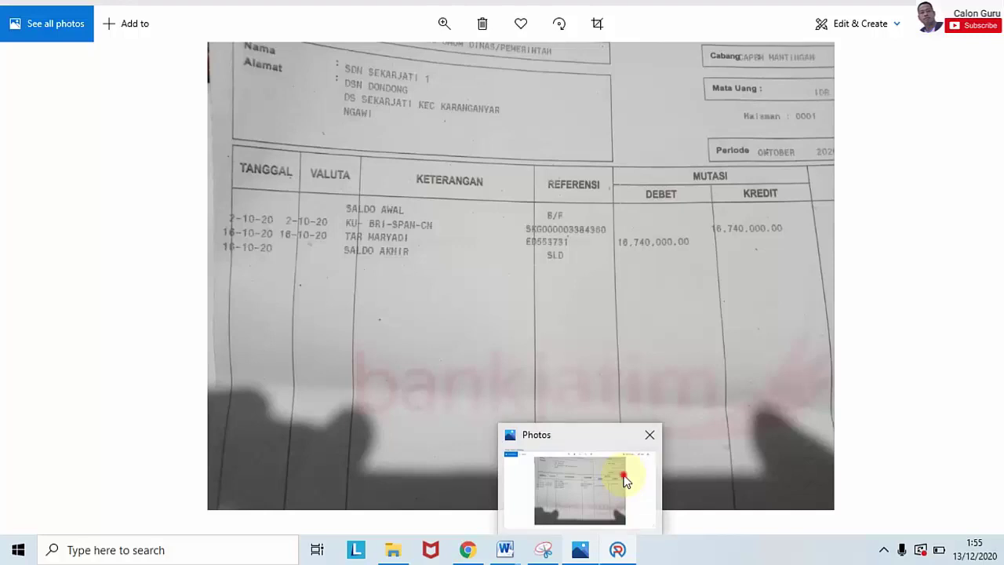
click(625, 480)
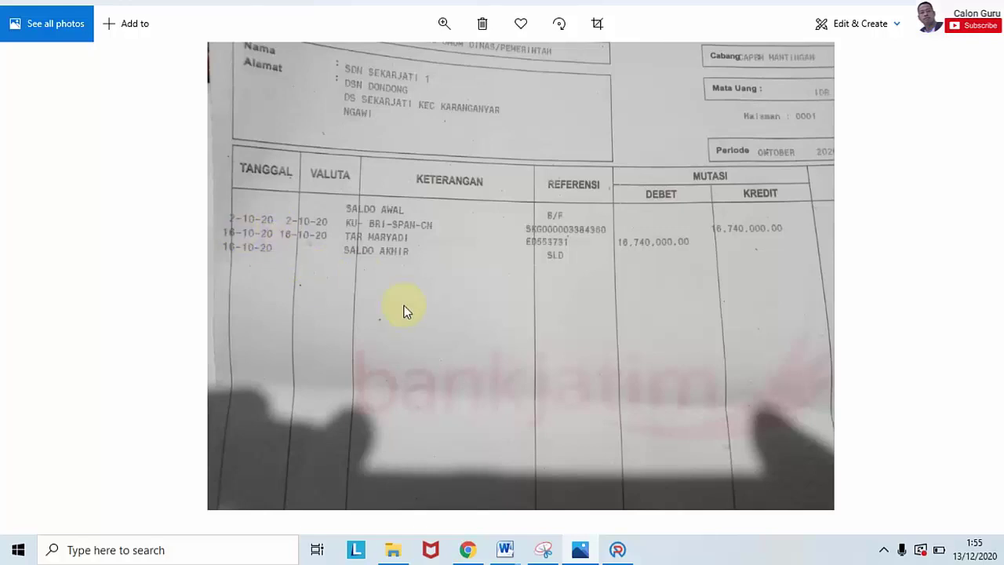
click(617, 549)
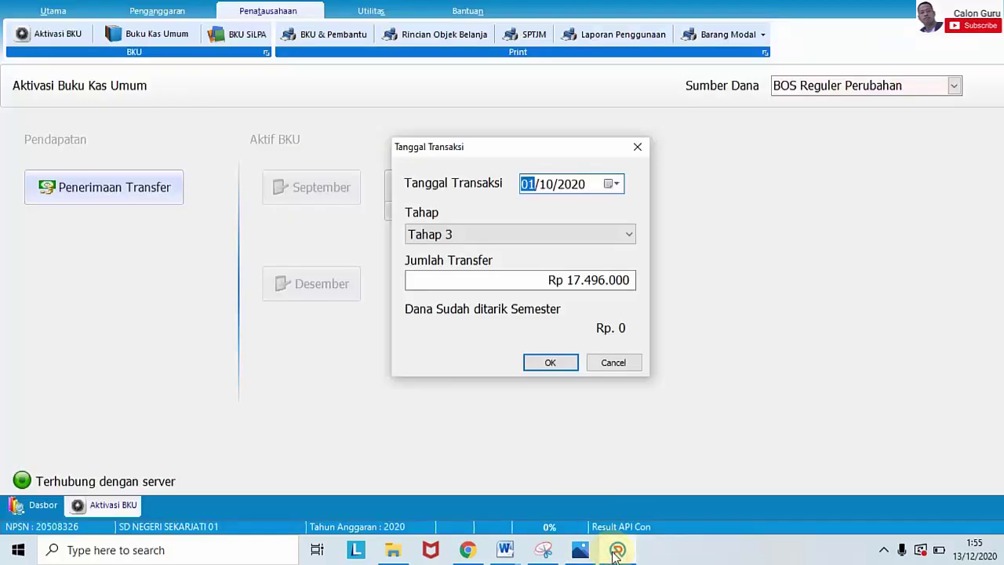
text(0)
key(Right)
key(Left)
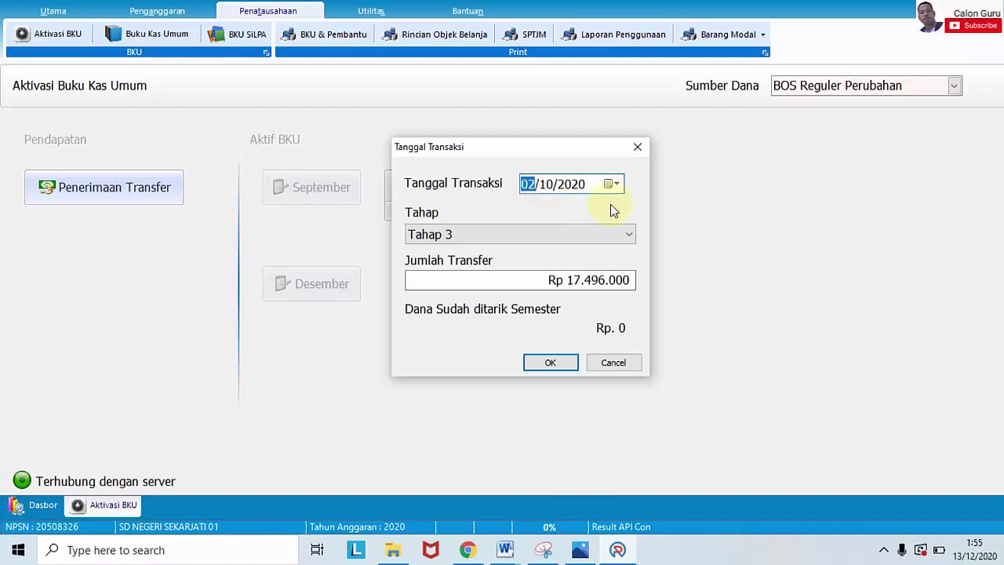
Step: Keep Tahap 3 as the funding stage, rechecking the statement photo afterwards
click(629, 235)
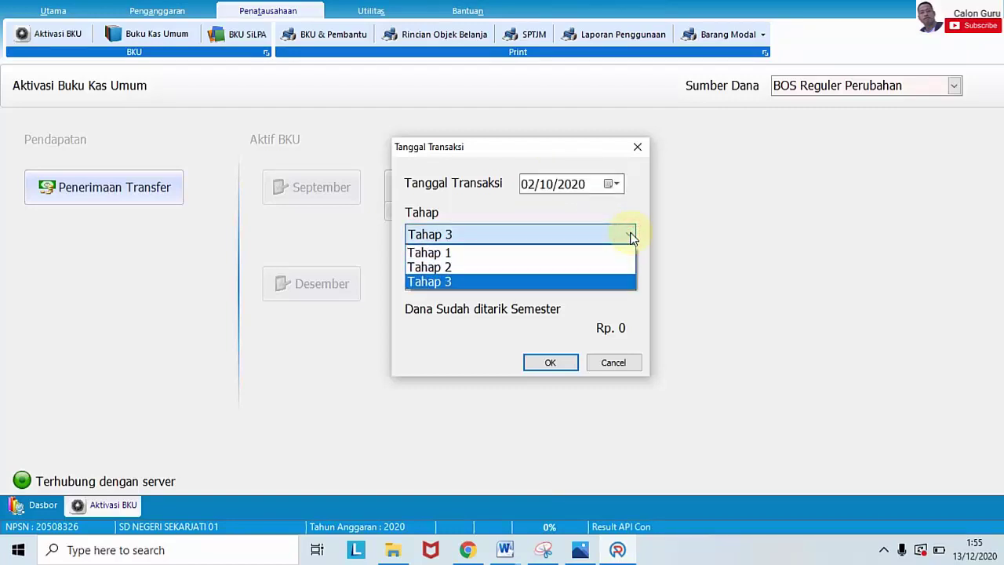
click(631, 236)
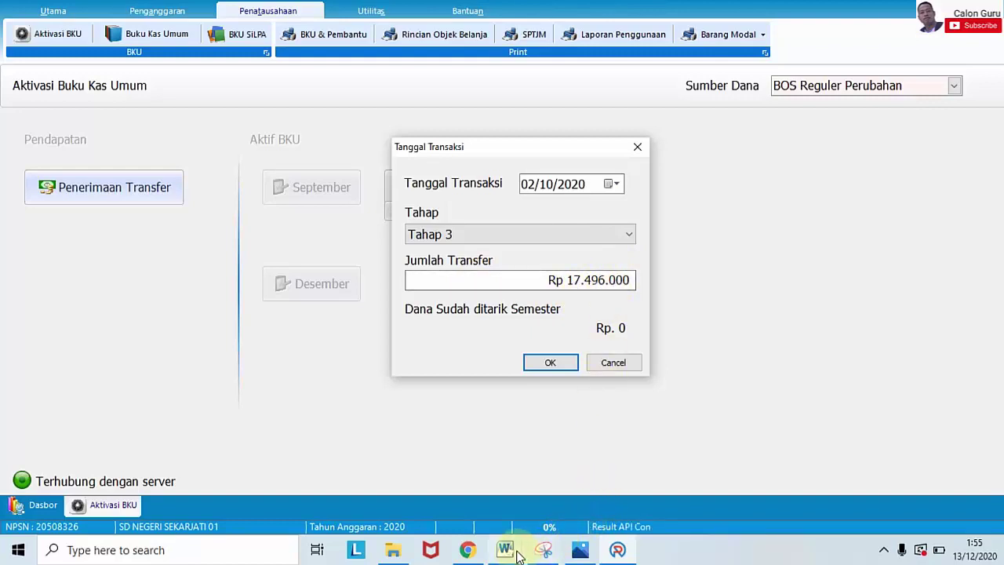
mouse_move(580, 549)
mouse_move(591, 485)
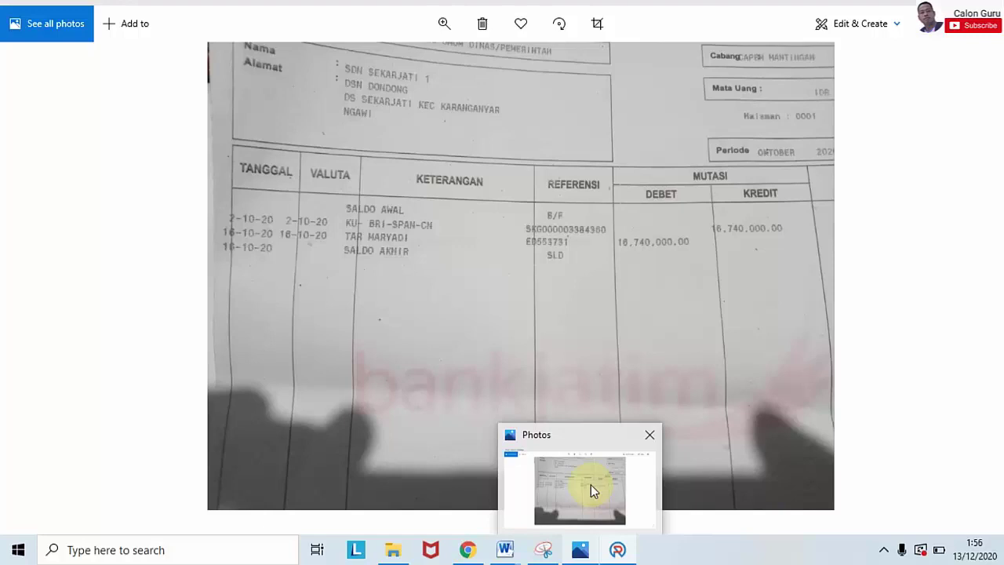
key(alt+Tab)
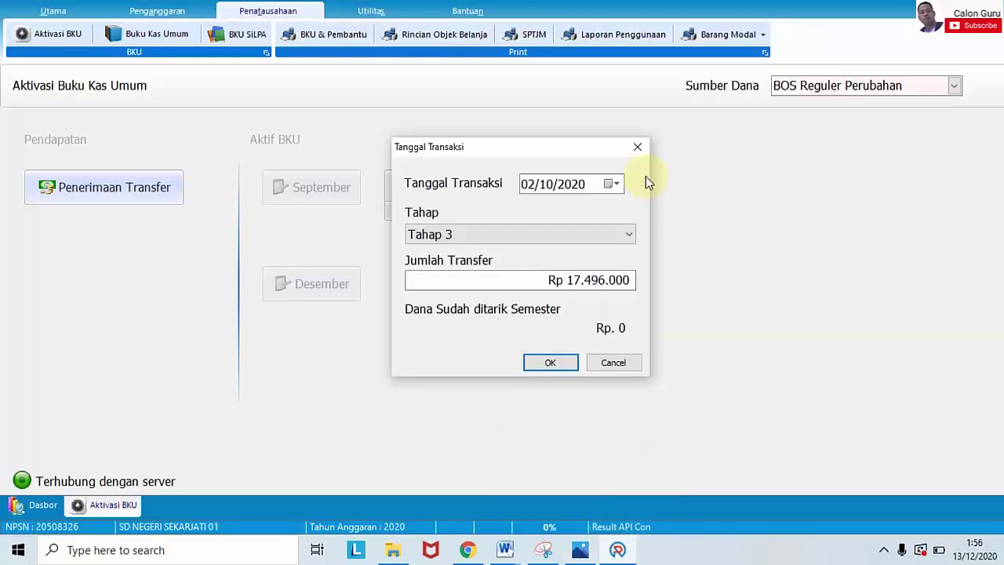
click(595, 280)
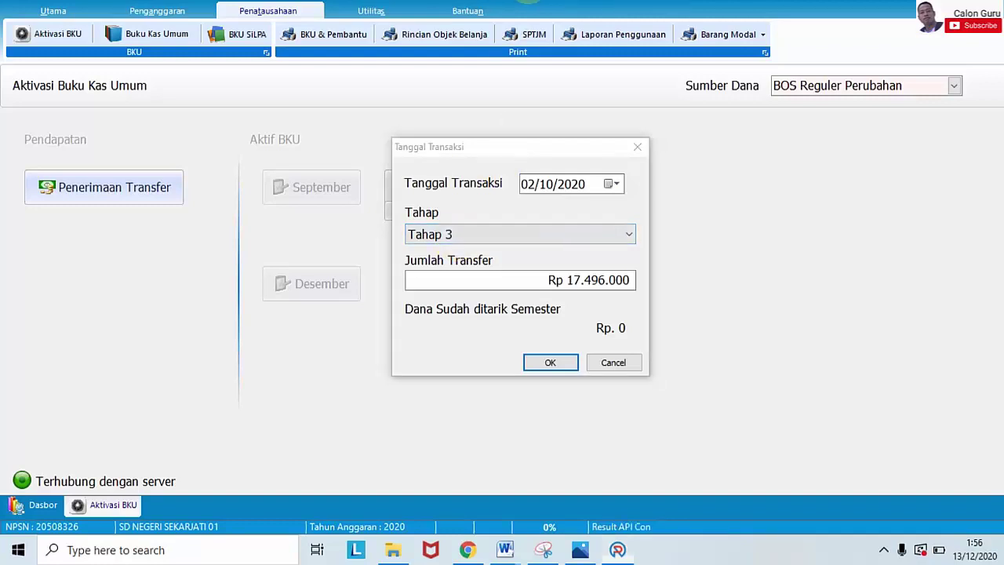
click(634, 335)
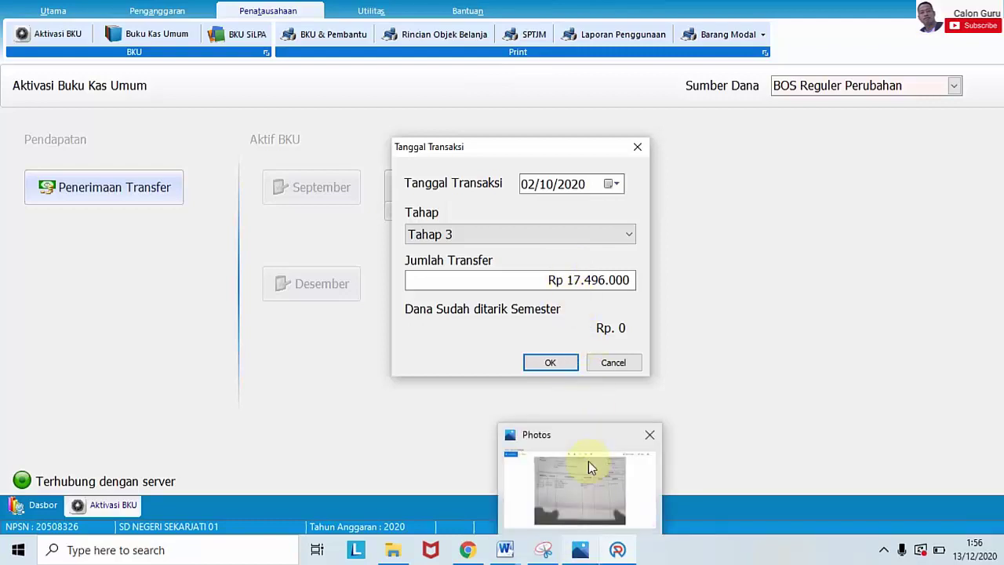
mouse_move(588, 461)
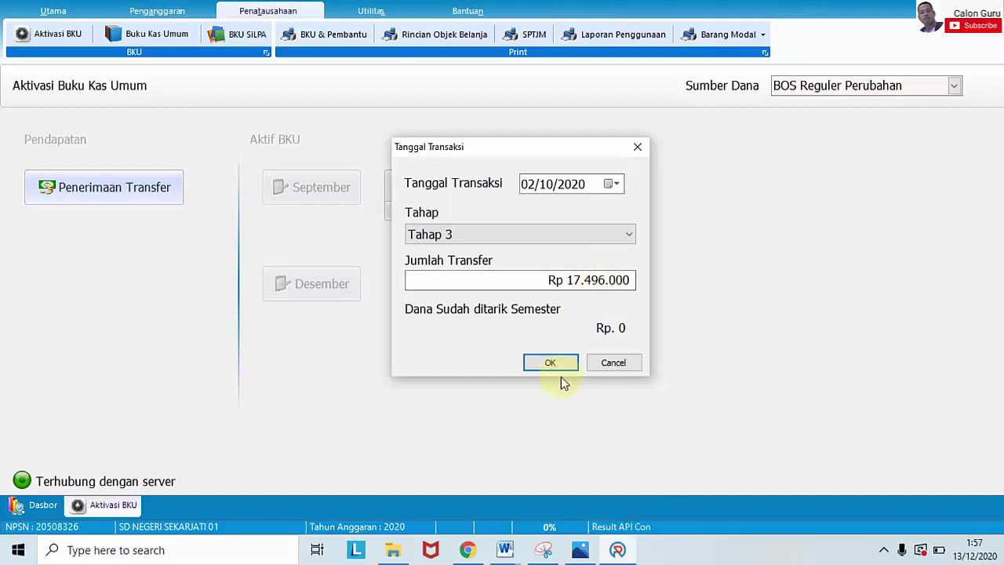
Step: Peek at the October bank statement photo showing the 16.740.000,00 credit
mouse_move(580, 549)
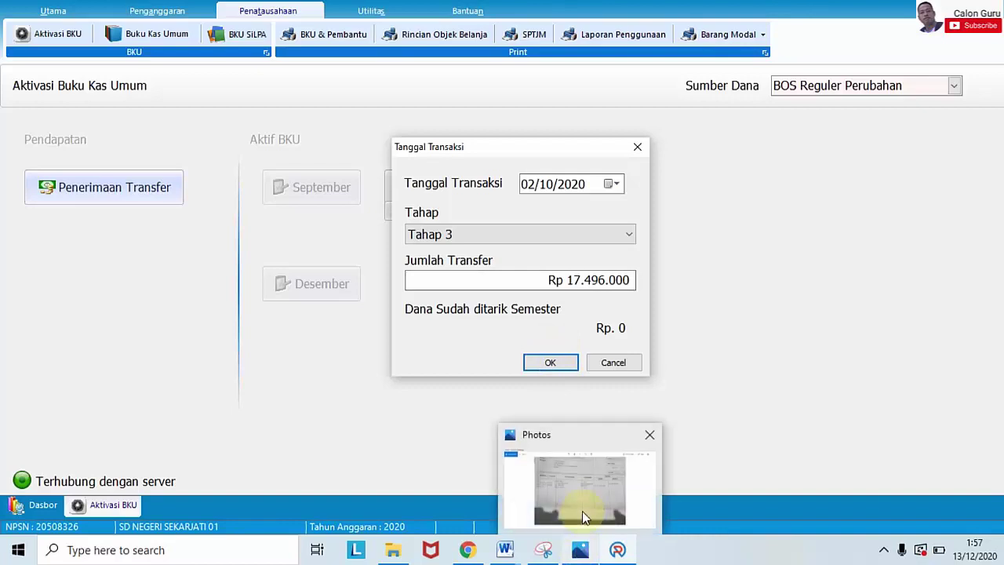
mouse_move(582, 510)
mouse_move(589, 489)
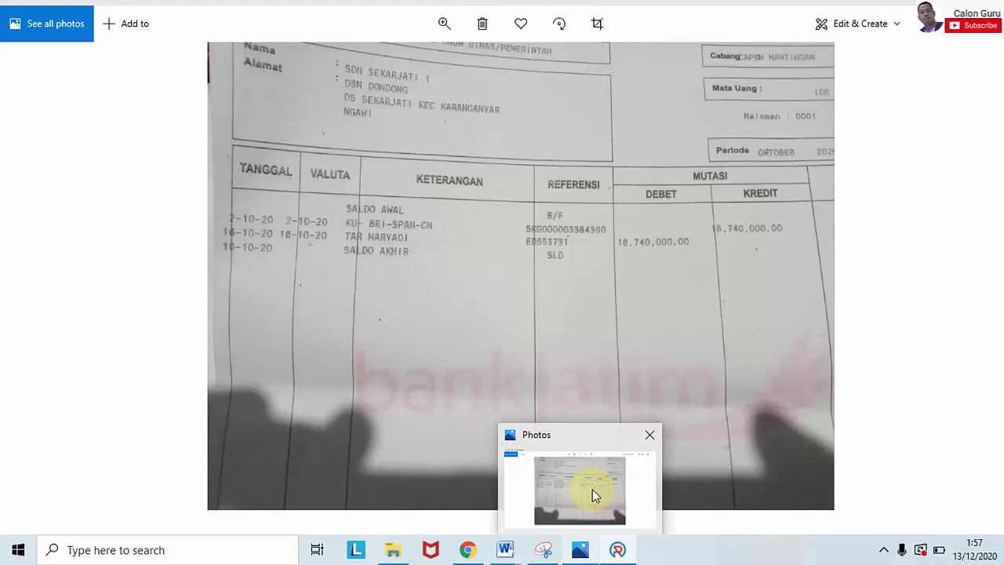
Step: Correct the Tahap 3 transfer amount from 17496000 to 16740000 and save the receipt
key(alt+Tab)
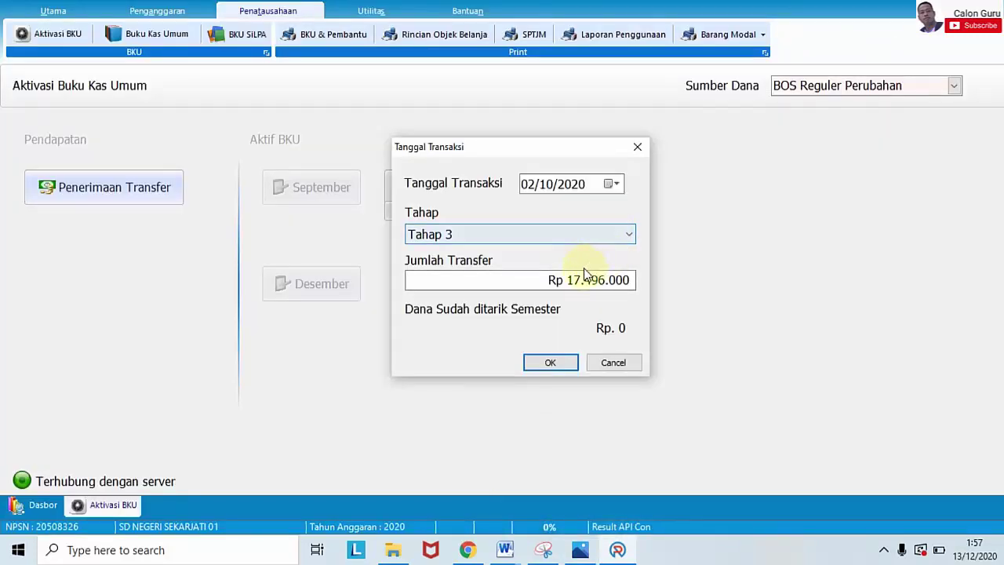
click(580, 279)
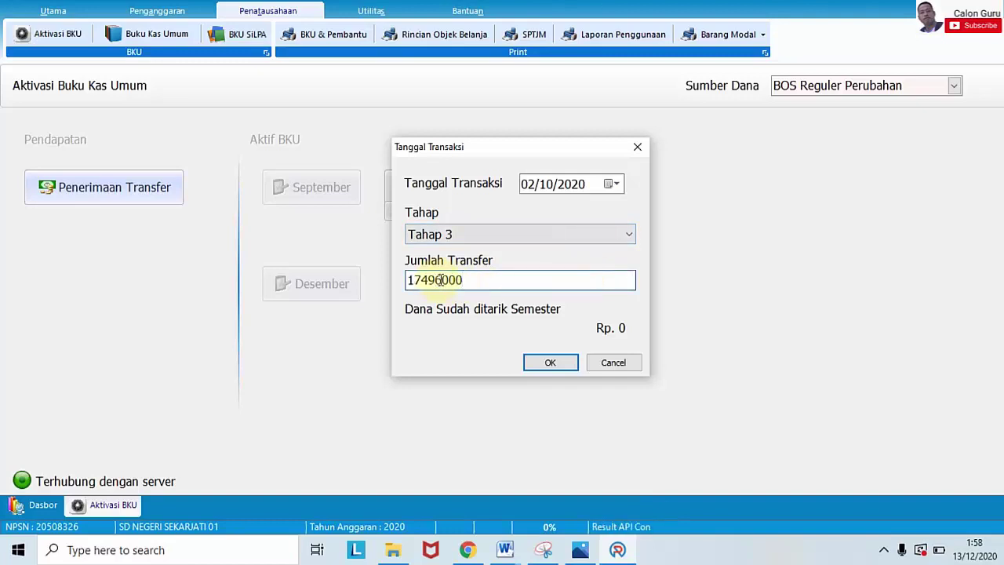
drag(428, 280, 414, 276)
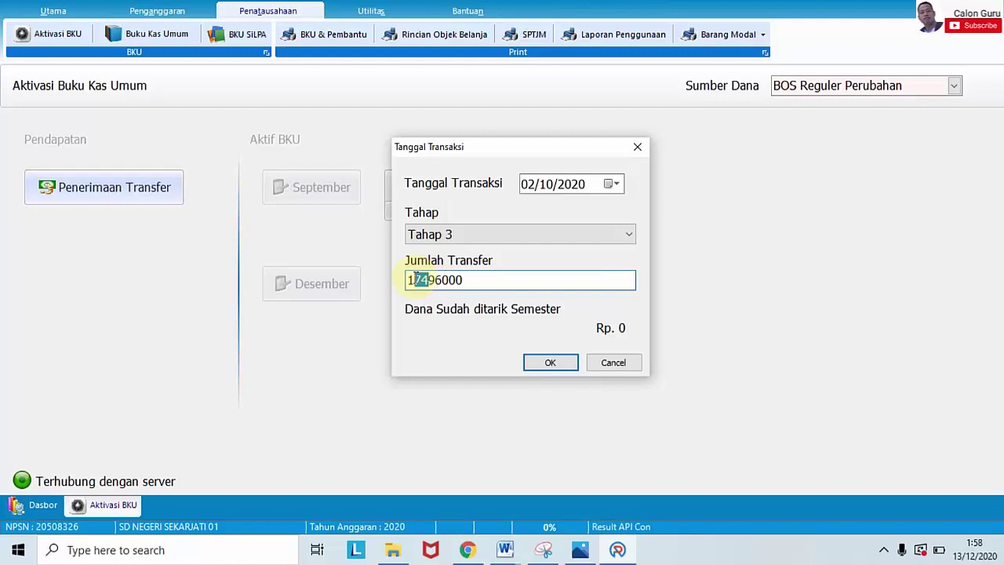
key(BackSpace)
key(Delete)
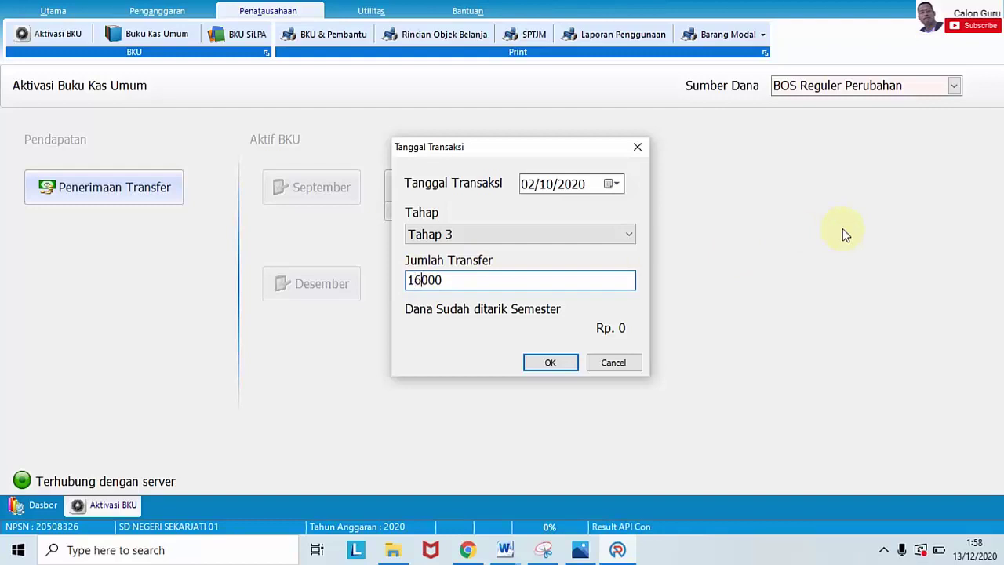
text(740)
click(616, 505)
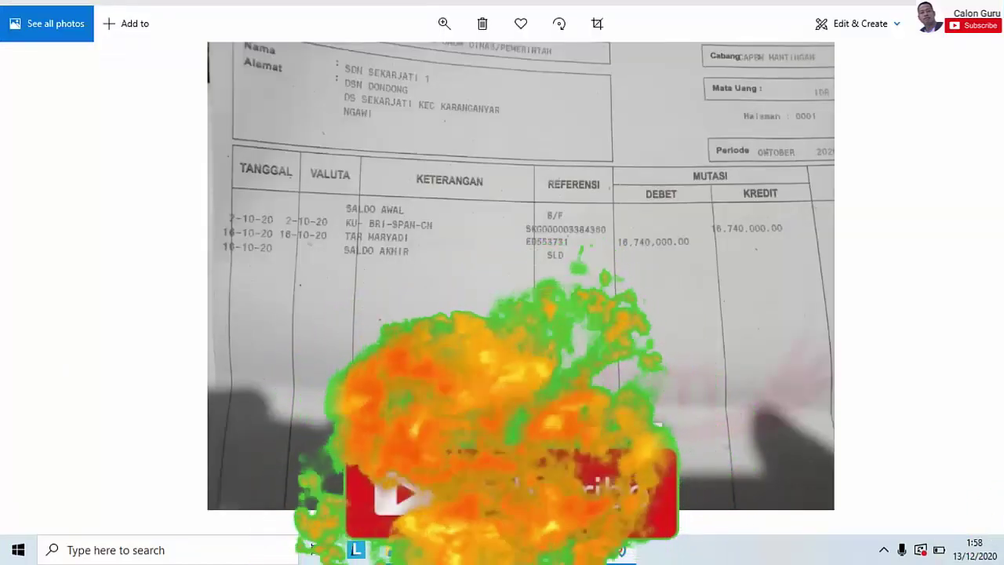
click(580, 550)
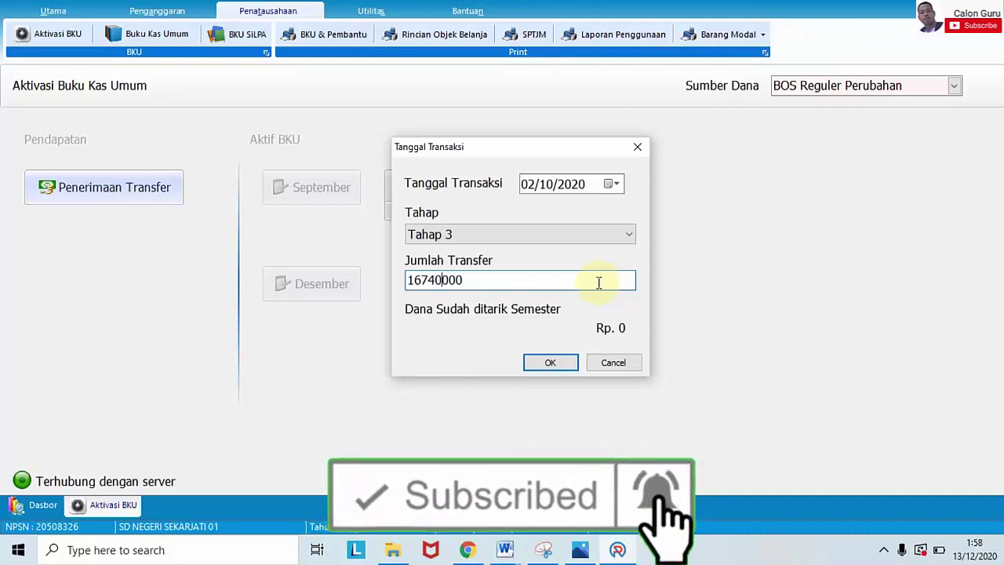
click(599, 282)
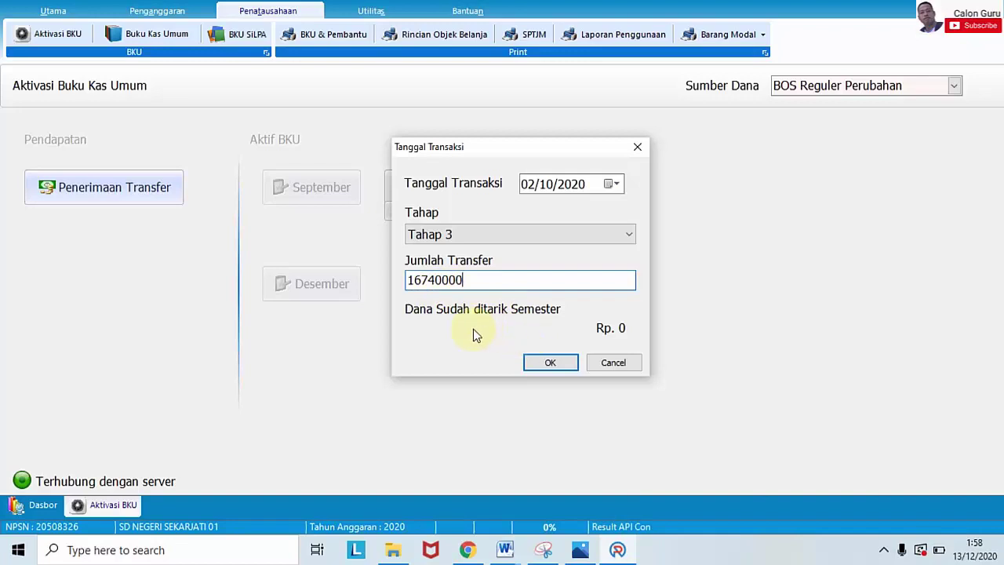
click(553, 358)
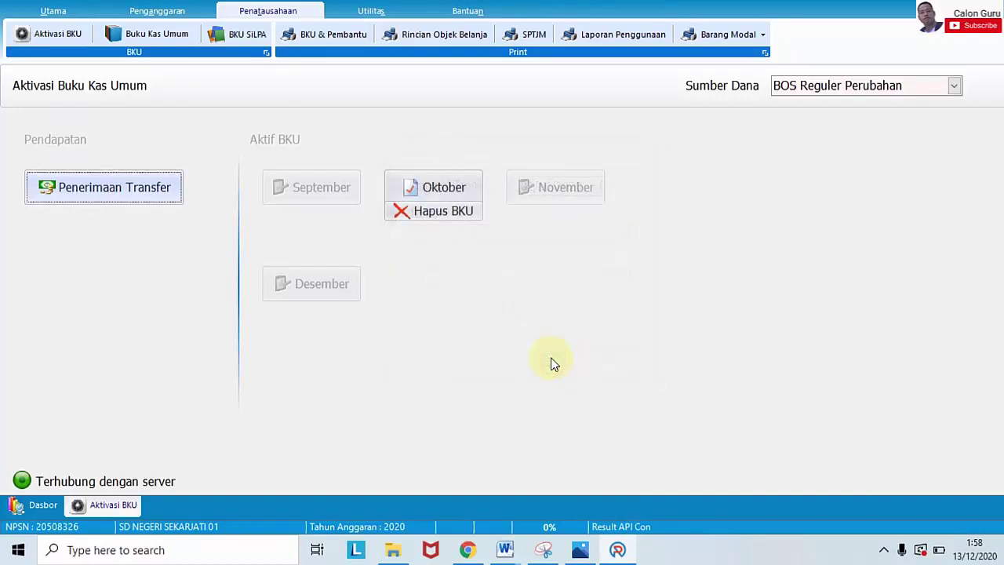
Step: Glance at the statement photo, then open Buku Kas Umum for BOS Reguler Perubahan
mouse_move(580, 550)
click(584, 491)
click(173, 36)
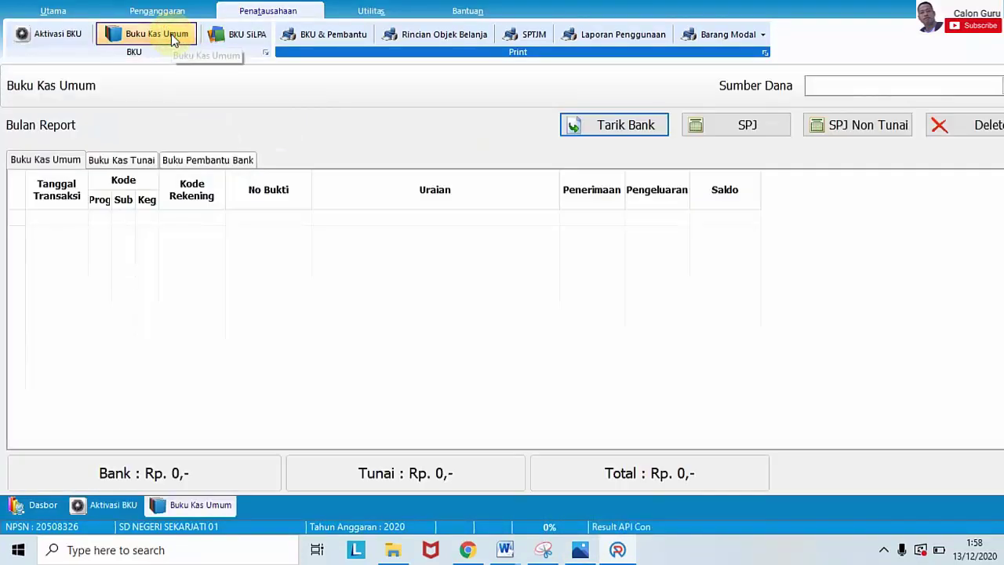
click(823, 85)
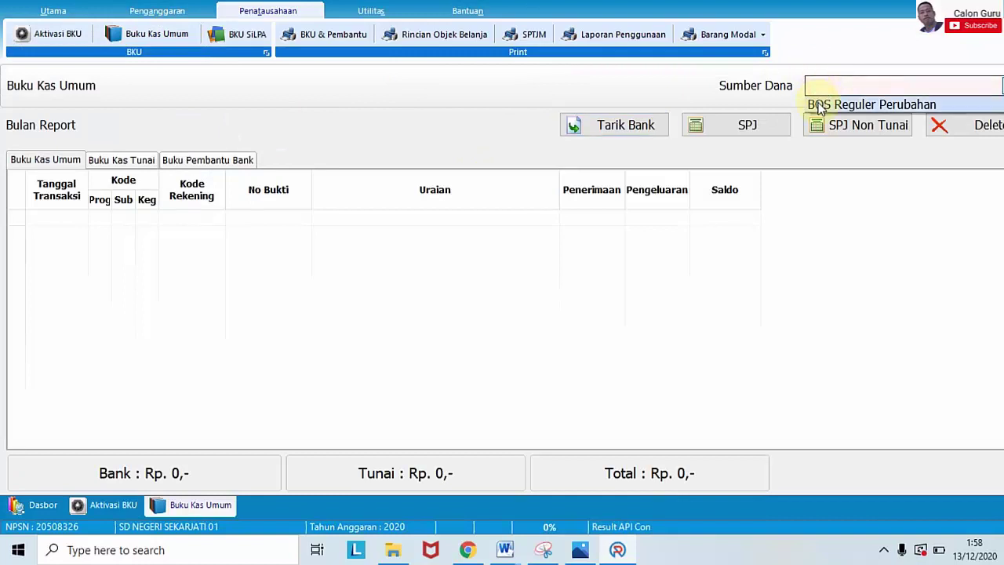
click(819, 106)
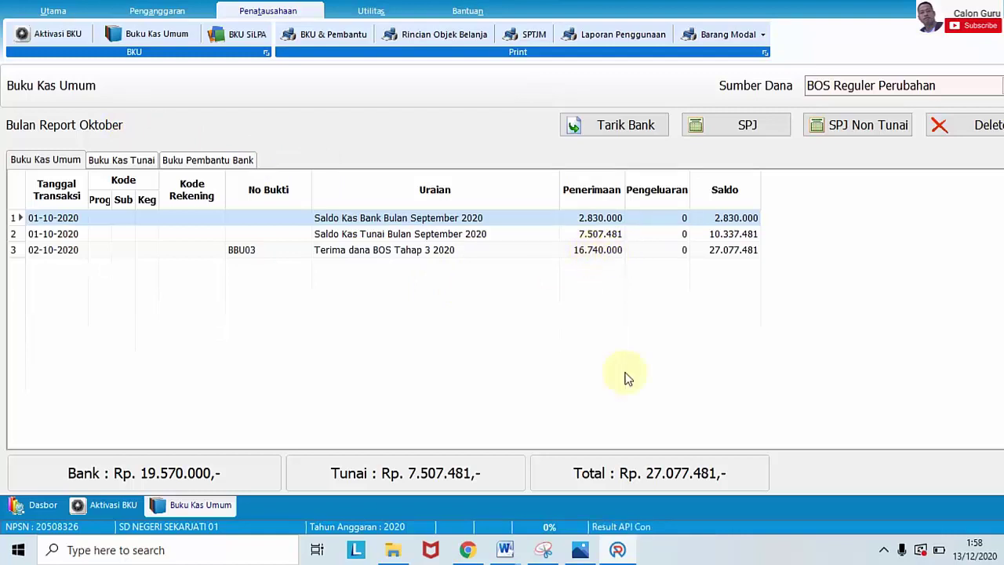
mouse_move(580, 549)
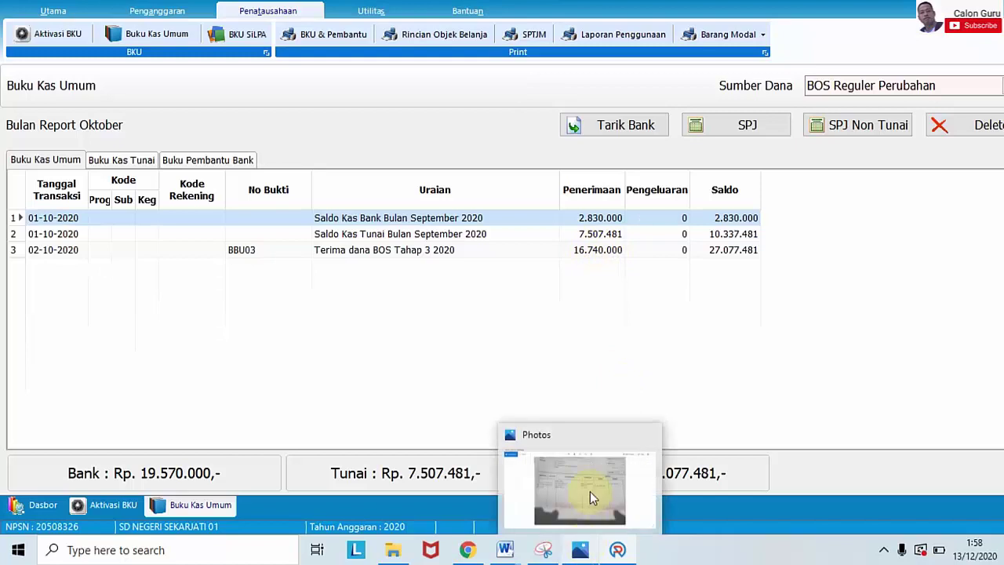
mouse_move(590, 489)
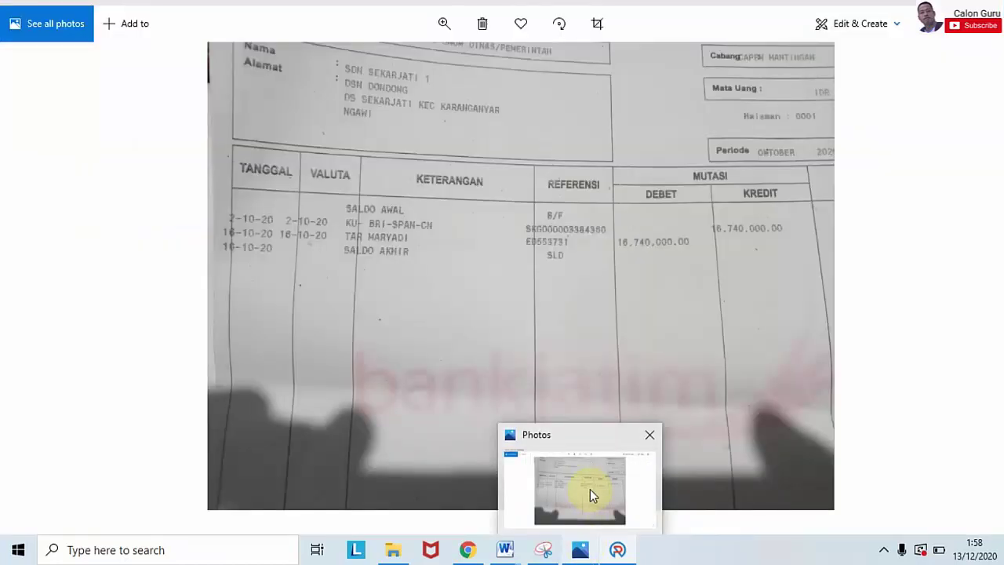